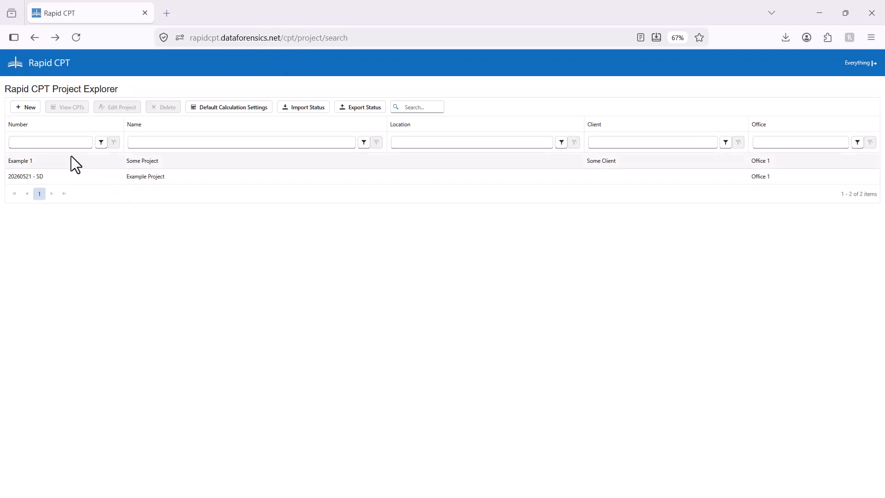
Create a new project with the ID RAPID CPT Example, the title Some project and the office Office 1
click(22, 109)
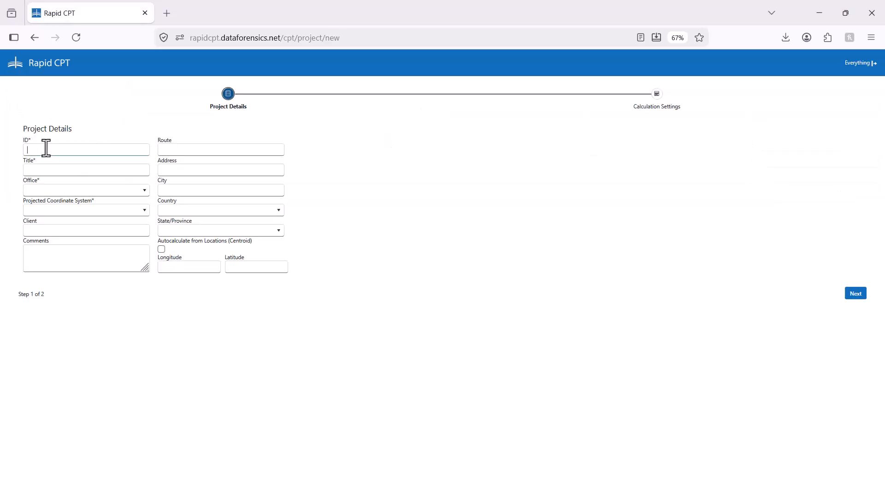
text(RAPID CPT Example)
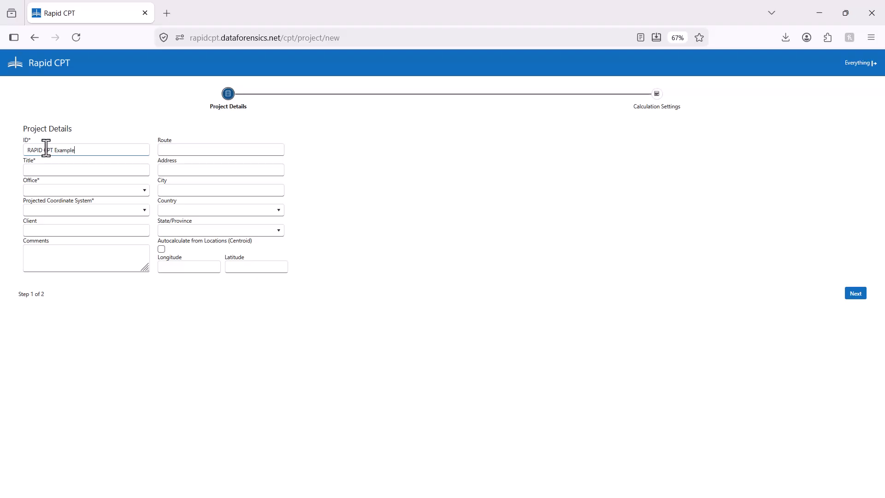
click(42, 174)
click(45, 192)
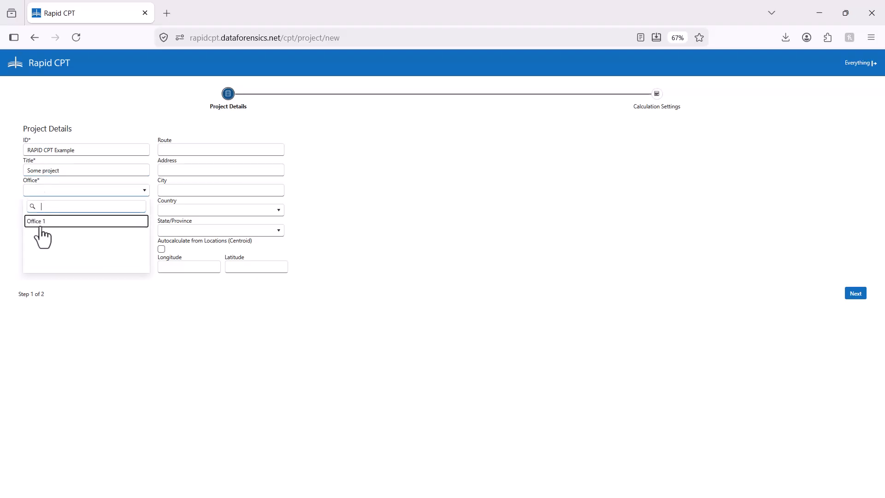
click(41, 223)
Set the project's projected coordinate system to NAD 1983 StatePlane Georgia West FIPS
click(124, 212)
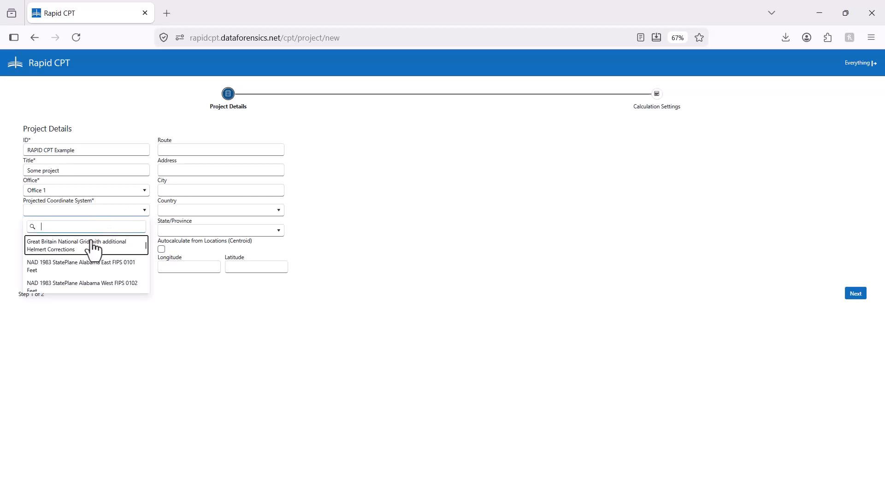
scroll(103, 276, down, 5)
scroll(111, 275, down, 5)
scroll(110, 254, up, 1)
scroll(111, 254, down, 3)
click(112, 252)
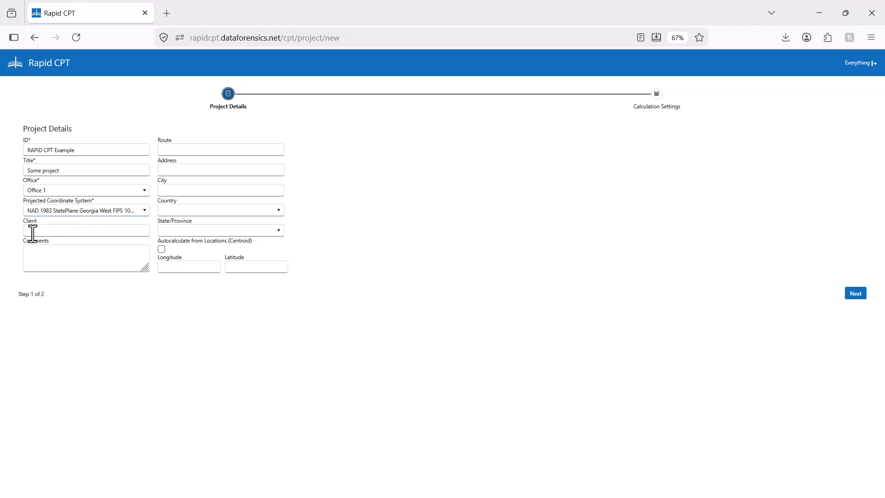
Enter Some Client as the client and set the project location to Atlanta, Georgia, United States
click(63, 229)
click(219, 194)
click(235, 215)
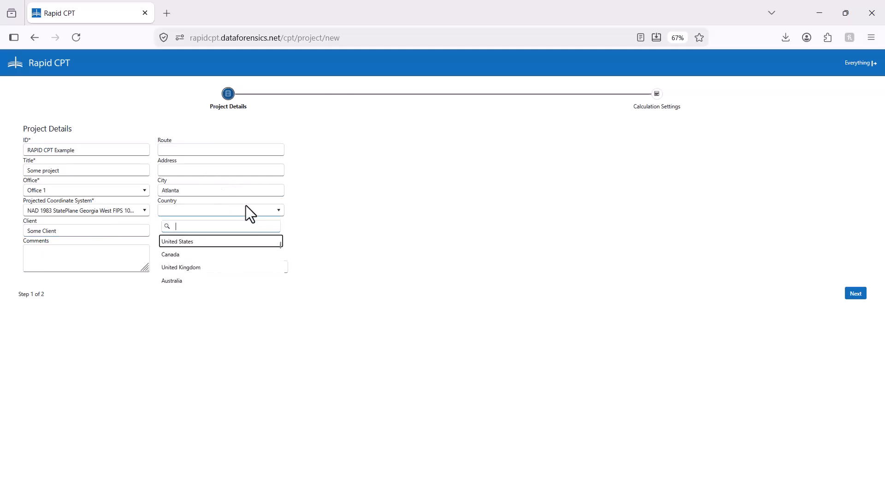
click(192, 241)
click(209, 232)
text(ge)
click(189, 258)
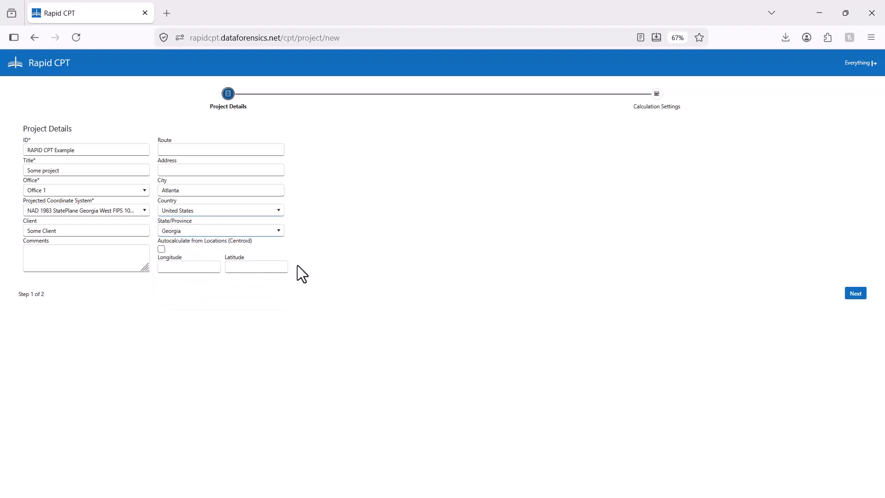
Enable autocalculating the project coordinates from locations (centroid) and finish creating the project with the default calculation settings
click(163, 250)
click(856, 294)
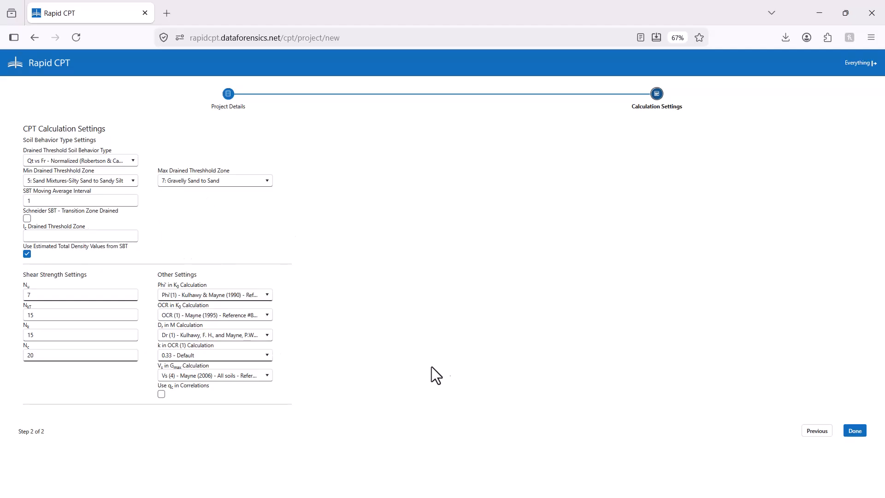
click(855, 432)
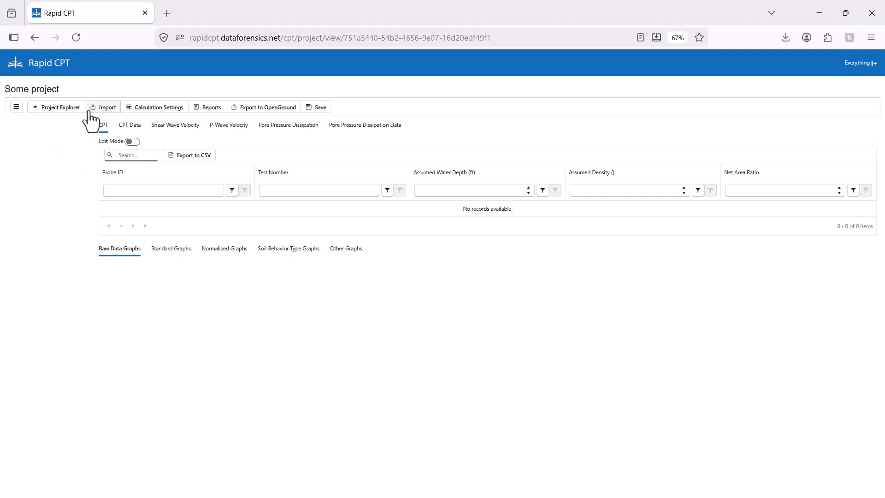
Start a data import with the existing project details and calculation settings, using tsf for CPT stress and pcf for CPT density
click(103, 108)
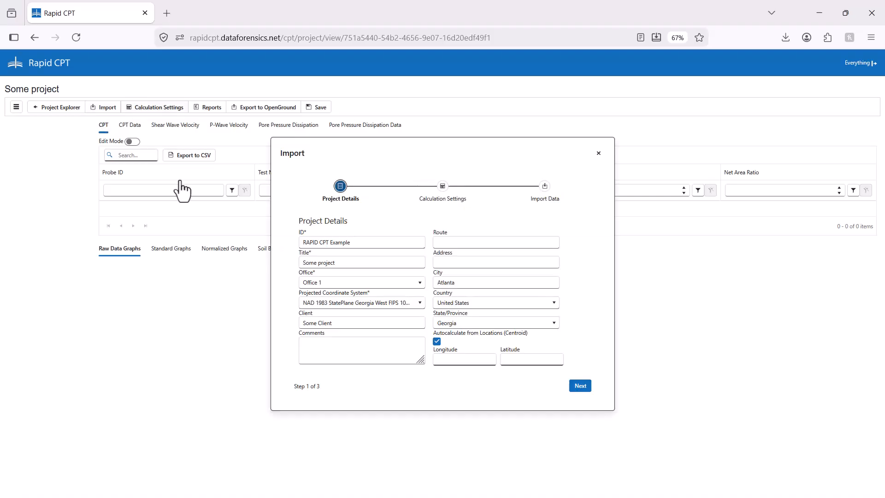
click(580, 387)
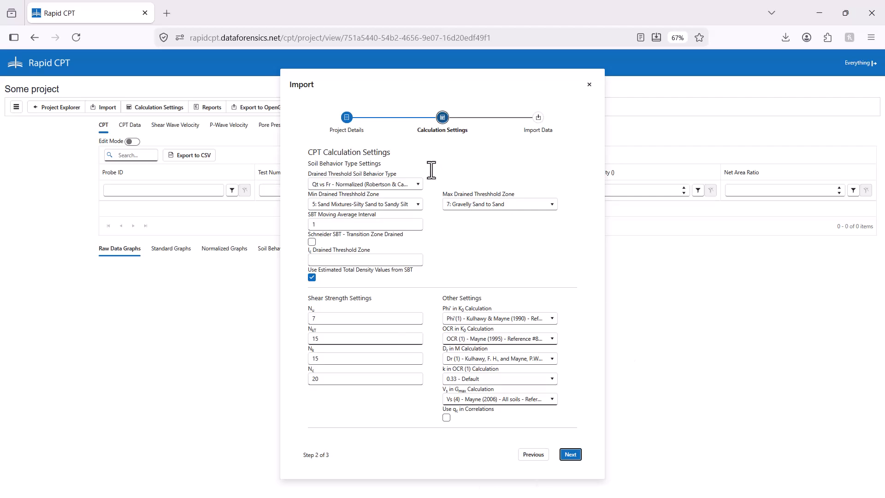
click(571, 455)
click(452, 243)
scroll(397, 296, down, 3)
click(359, 311)
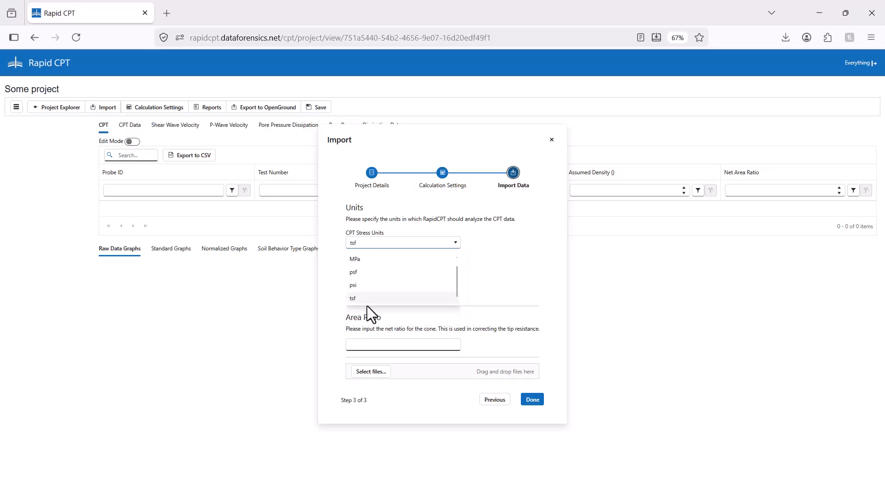
click(429, 262)
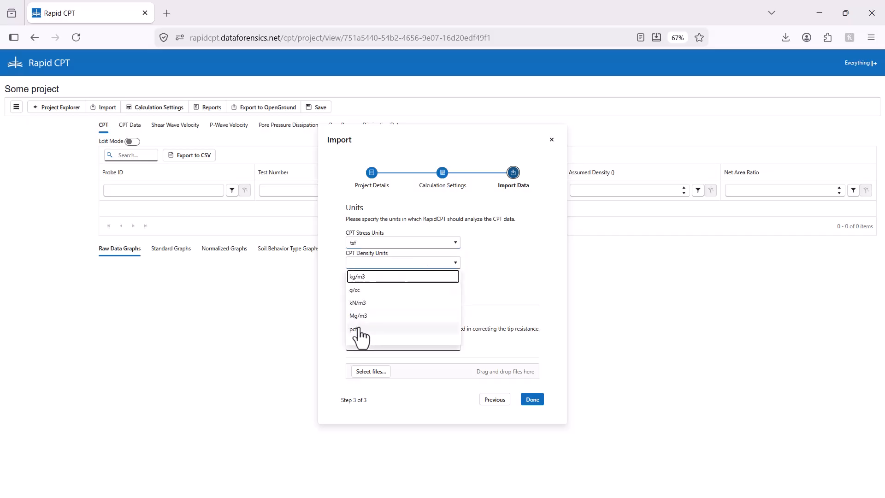
click(359, 329)
Set the pore pressure dissipation test stress units to tsf and the cone's net area ratio to 0.8
click(450, 293)
scroll(374, 365, down, 2)
scroll(375, 369, down, 1)
click(354, 368)
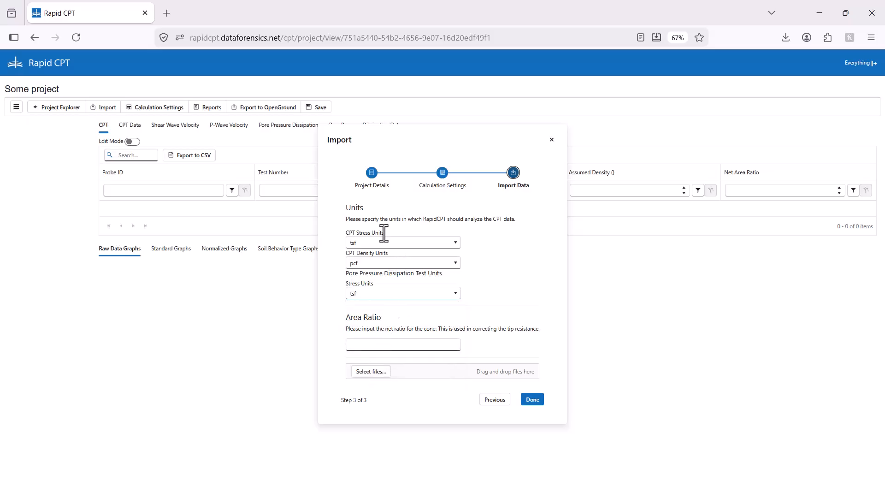
click(391, 345)
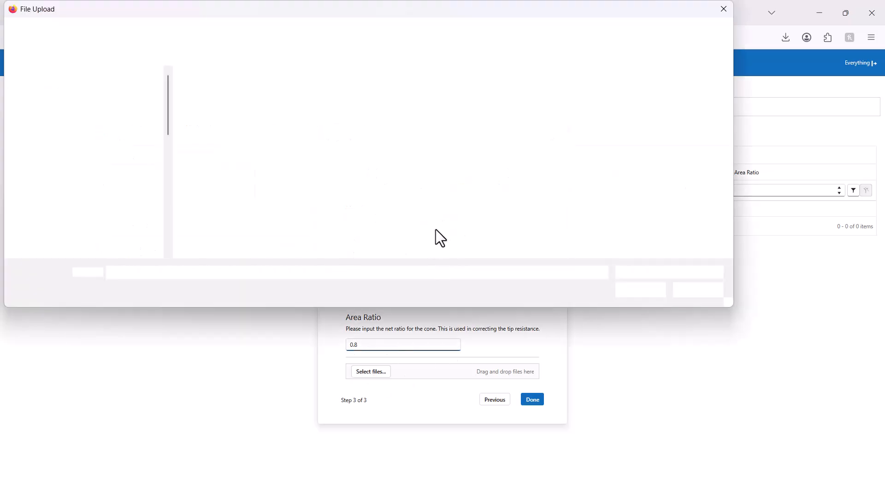
Import A01Y0003C.ECP, A01Y0004C.ECP, A02F0601D.txt, A02F0606D.txt, A16Y0608C.ECP and P-wave and S-wave import.xlsx from the Demo Files folder
click(227, 127)
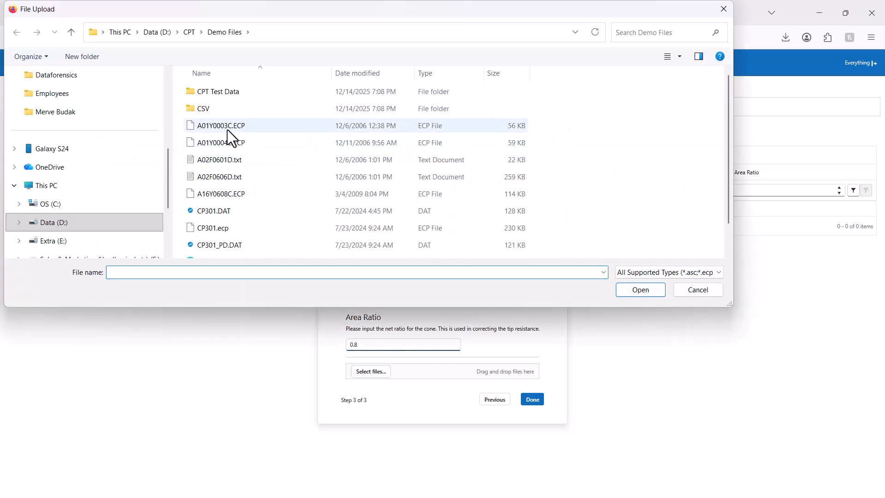
shift+click(225, 192)
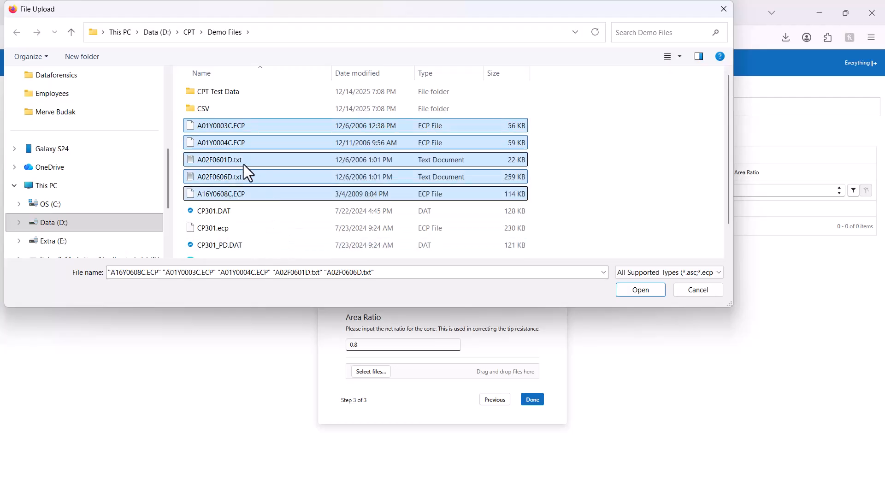
scroll(267, 204, down, 1)
ctrl+click(240, 252)
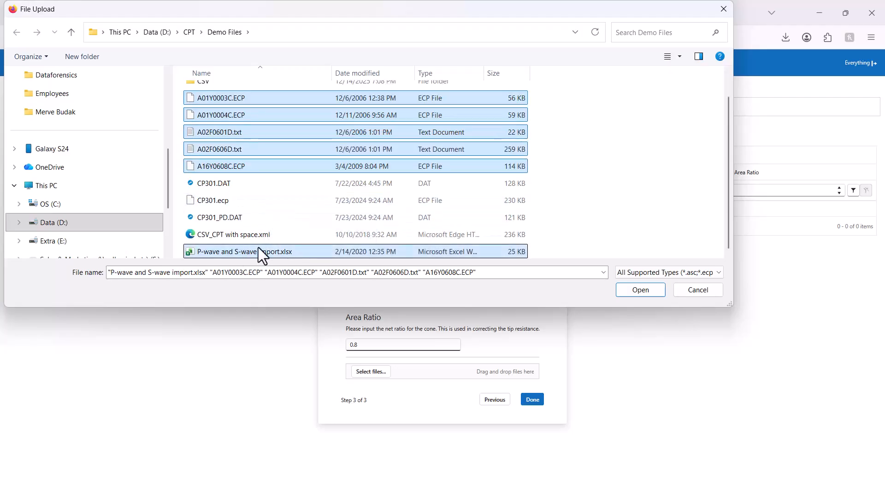
click(648, 290)
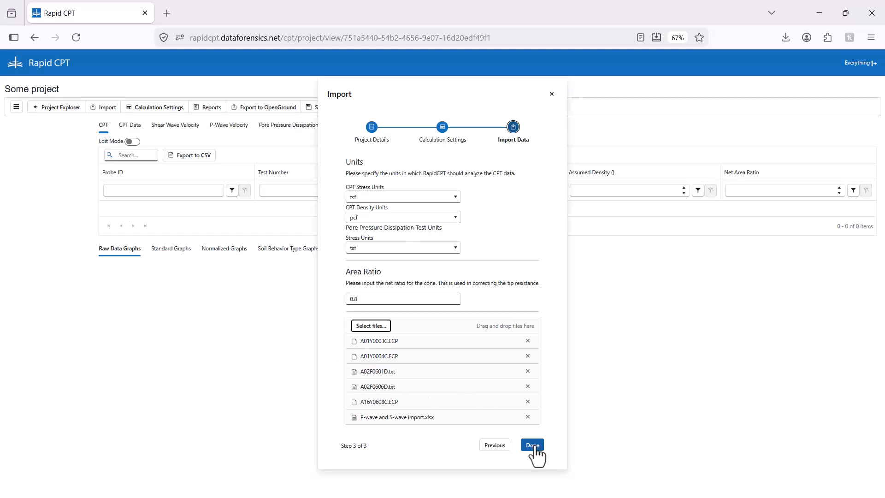
click(534, 446)
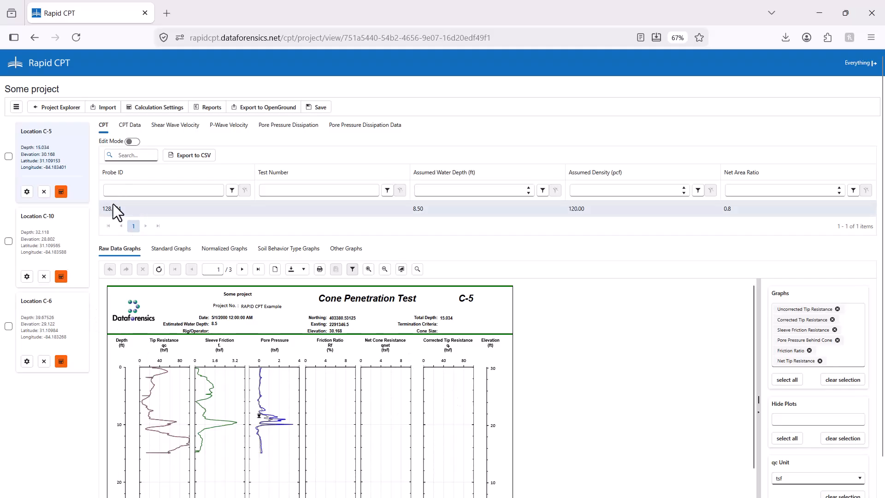
Run the calculations for locations C-5, C-10 and C-6, then save the project and refresh the raw data graphs
click(61, 191)
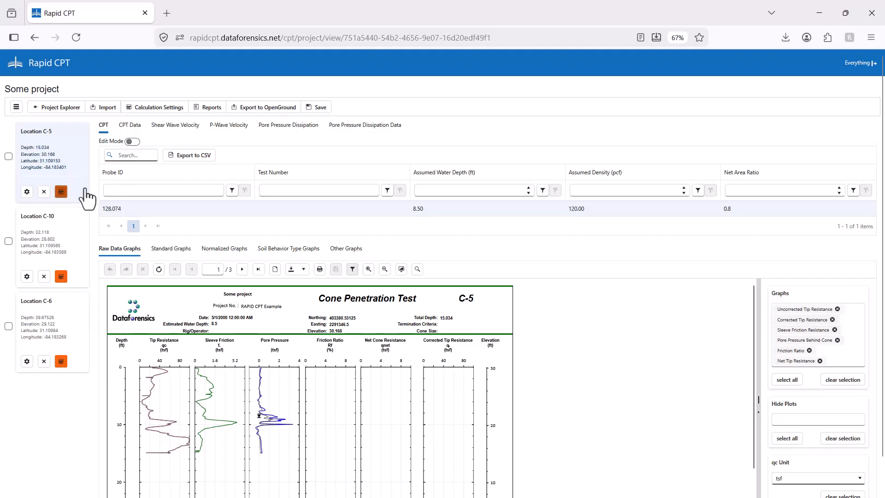
click(61, 276)
click(61, 363)
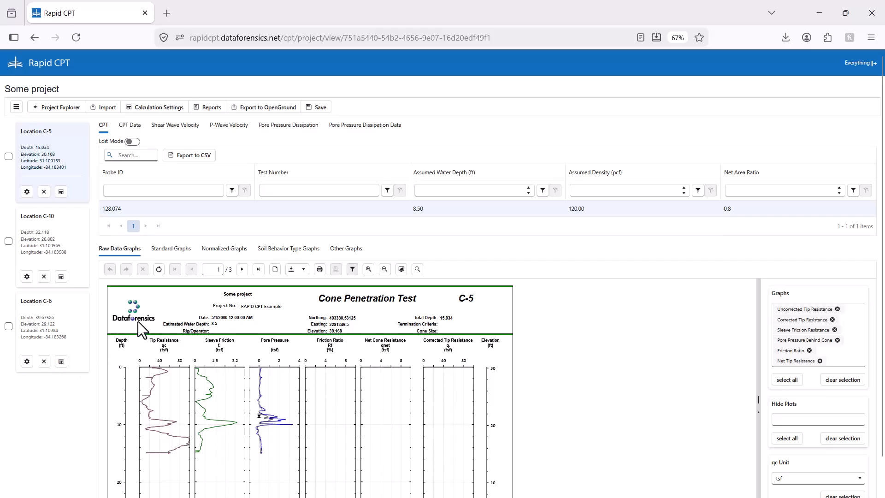
click(317, 108)
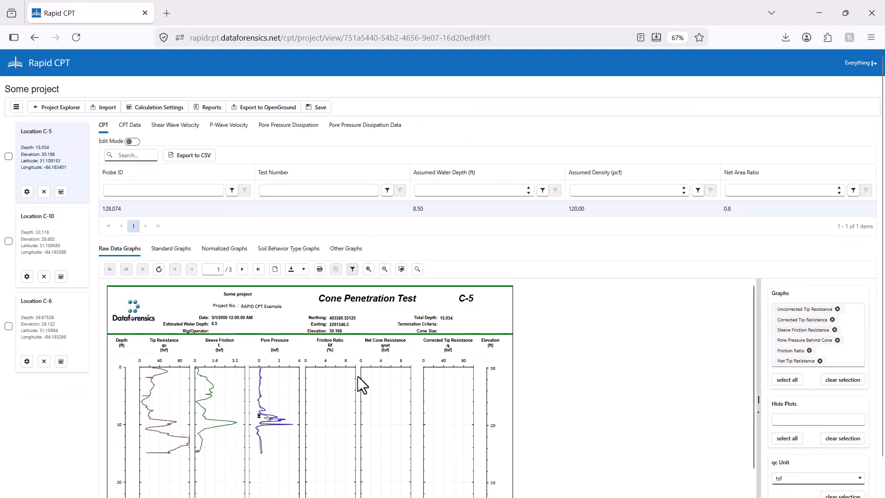
click(159, 272)
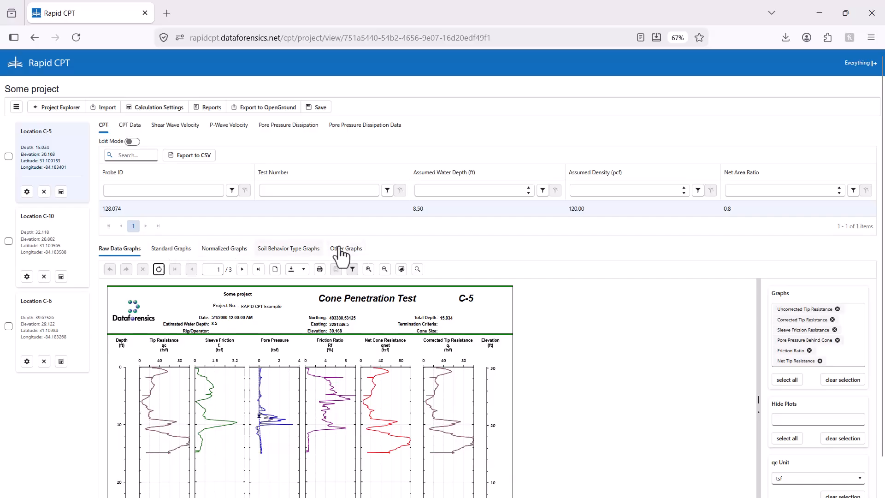
Review the graphs and settings available for the raw data, standard, normalized, soil behavior type and other reports, without applying changes
click(208, 108)
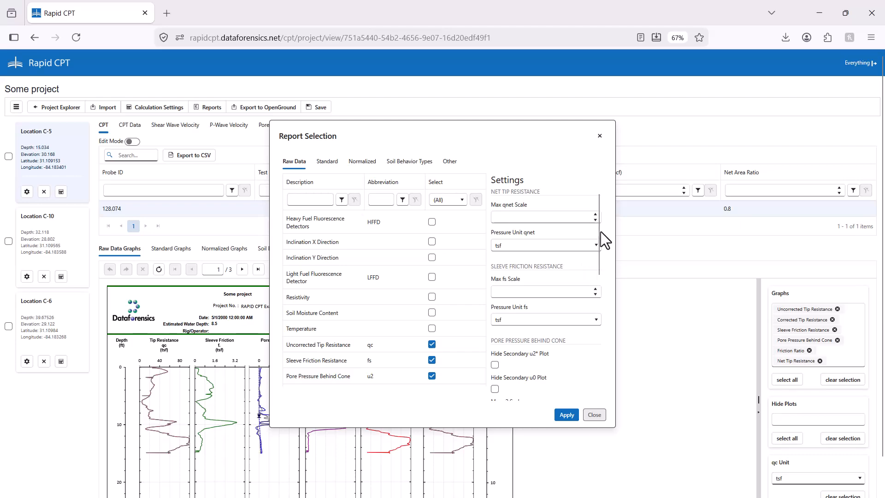
drag(598, 239, 599, 297)
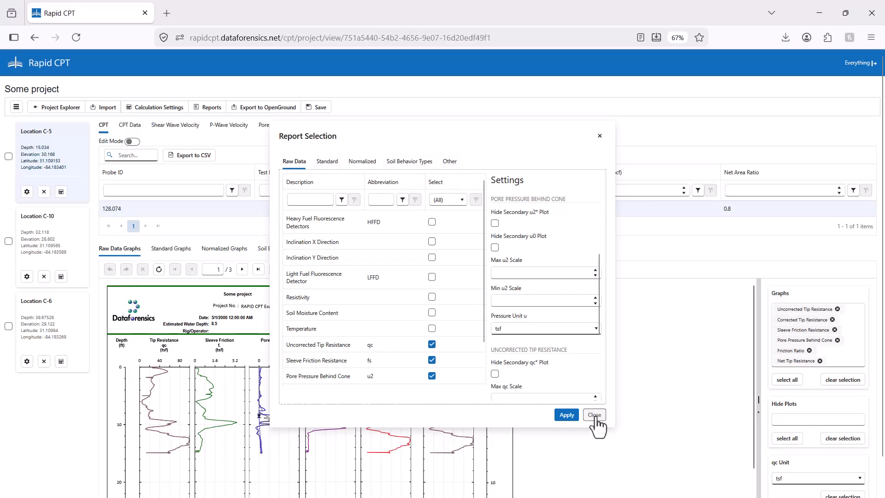
click(327, 162)
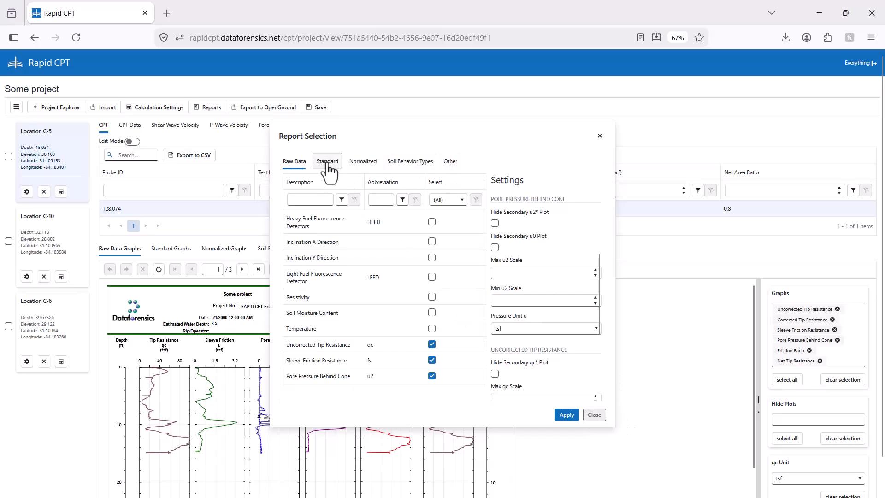
drag(484, 218, 481, 254)
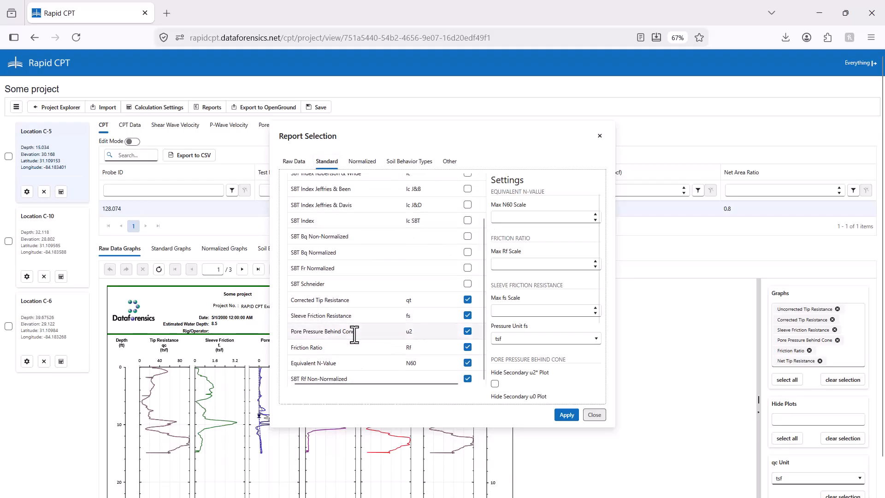
click(358, 163)
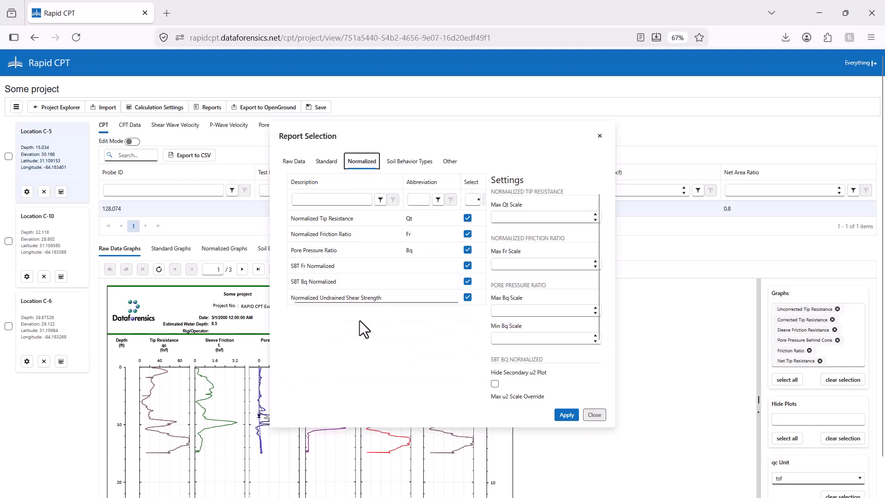
click(407, 165)
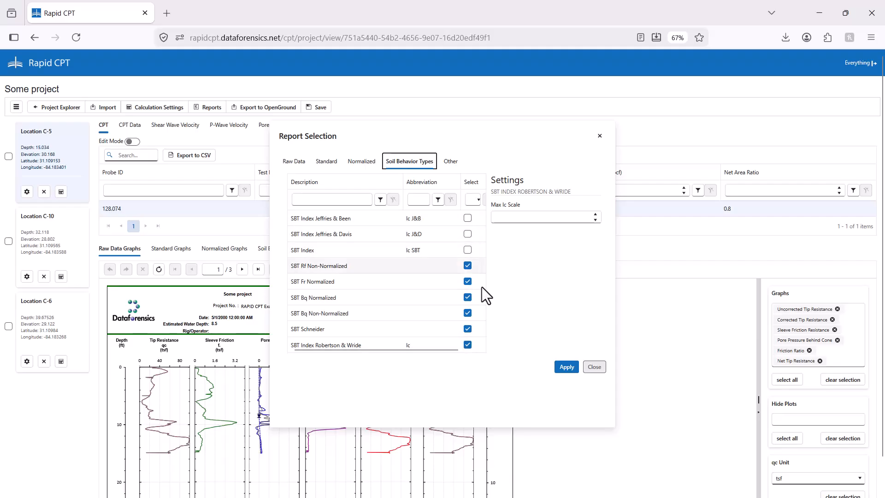
click(449, 162)
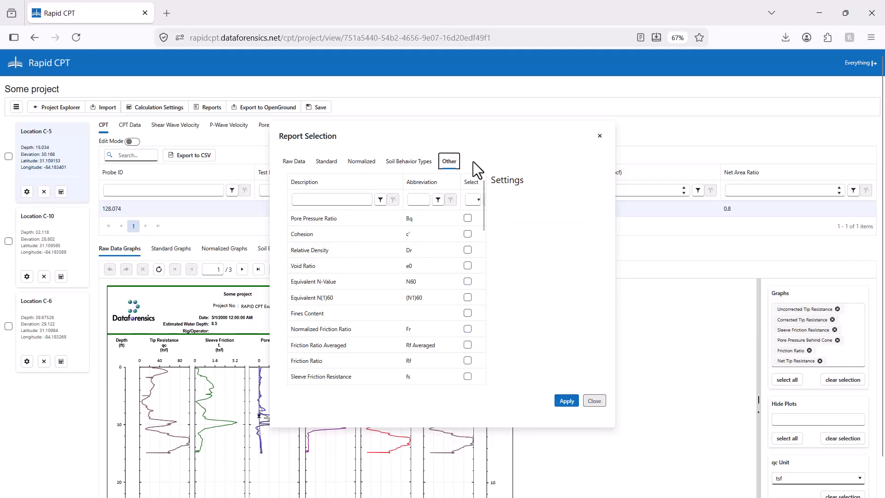
drag(484, 203, 498, 273)
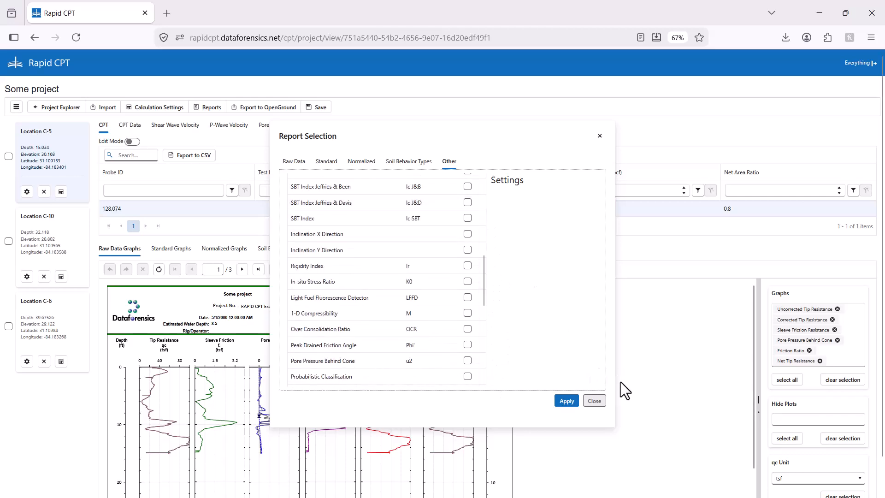
click(594, 400)
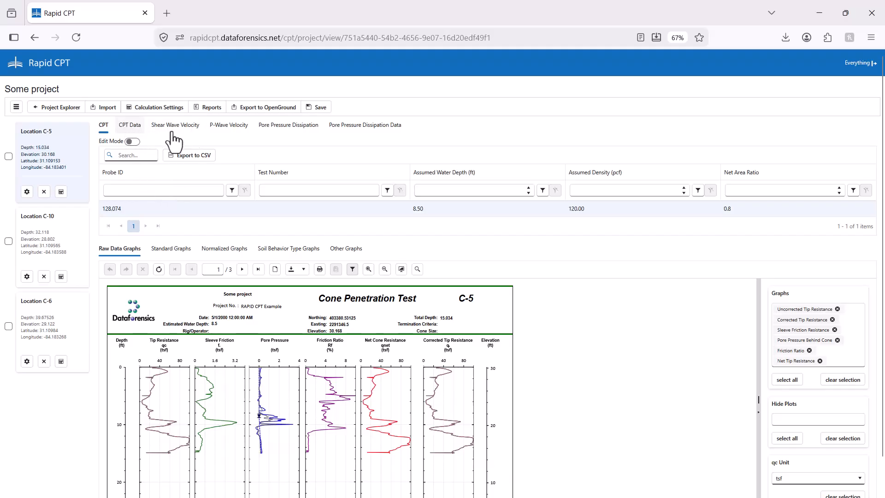
Examine the CPT data table of location C-5, from the depth readings across to the soil probability columns
click(131, 126)
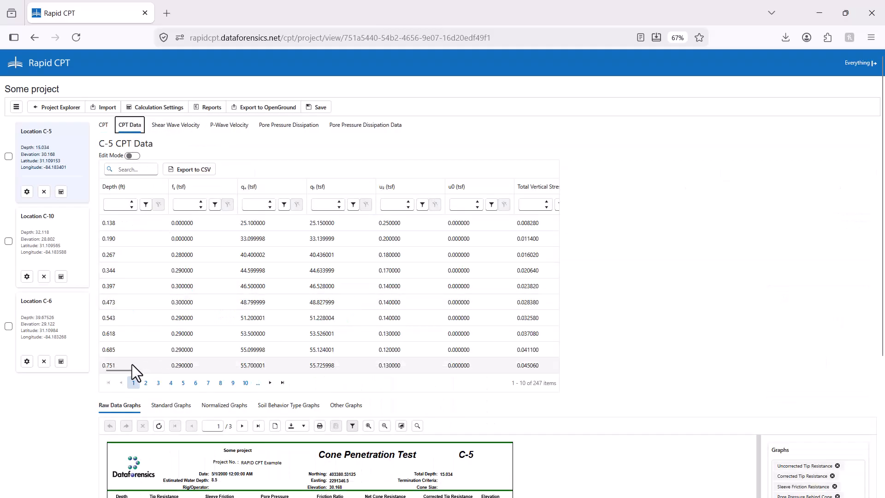
drag(120, 369, 163, 372)
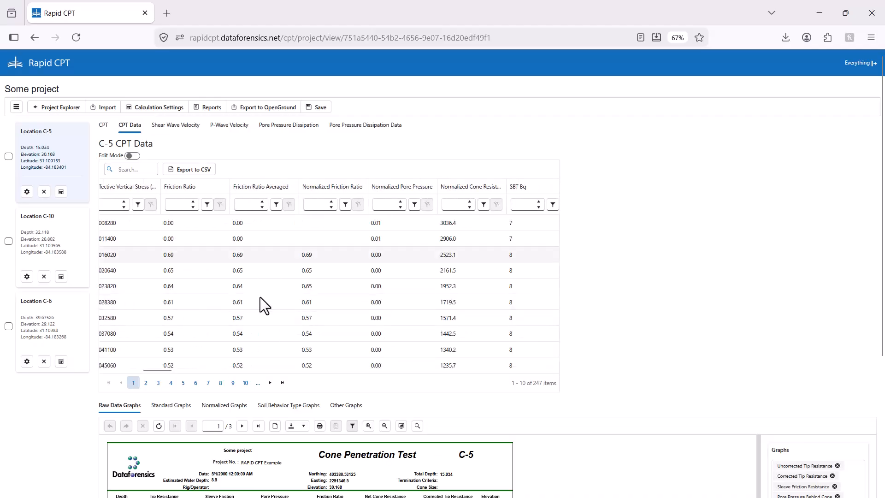
scroll(482, 371, right, 5)
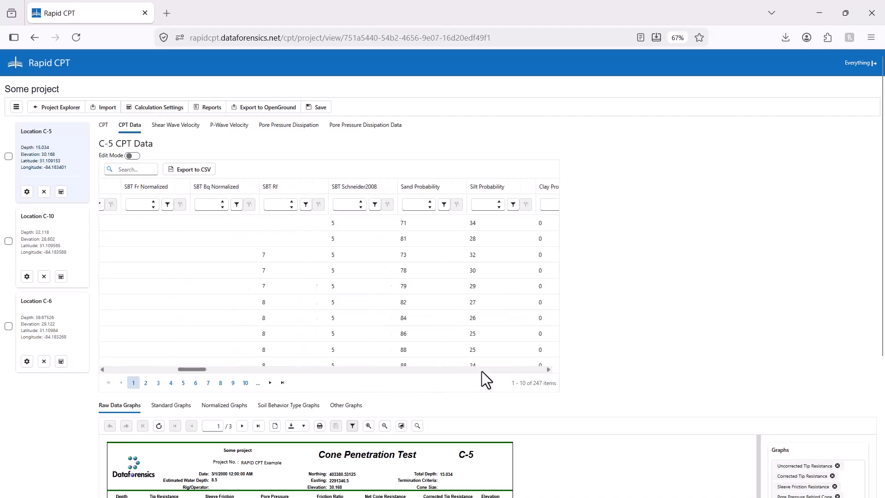
Examine the remaining CPT data columns of location C-5 and the shear wave and P-wave velocity tables of location C-6
scroll(482, 372, right, 3)
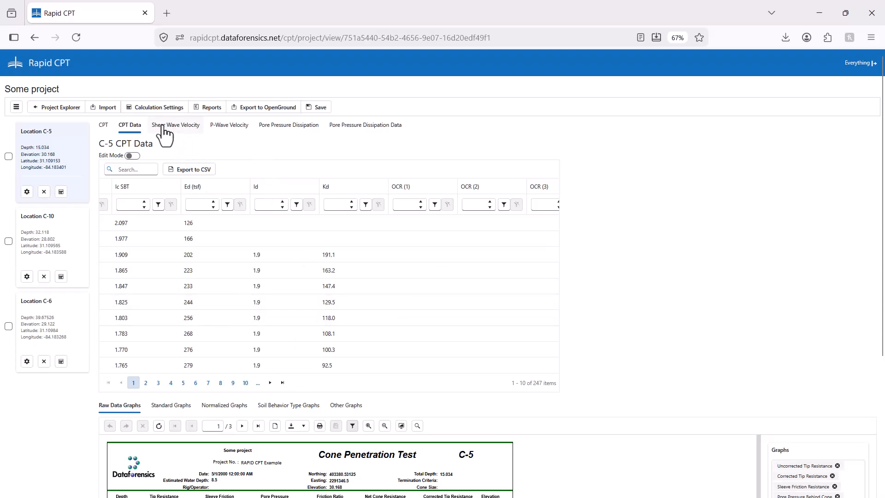
click(197, 133)
click(68, 320)
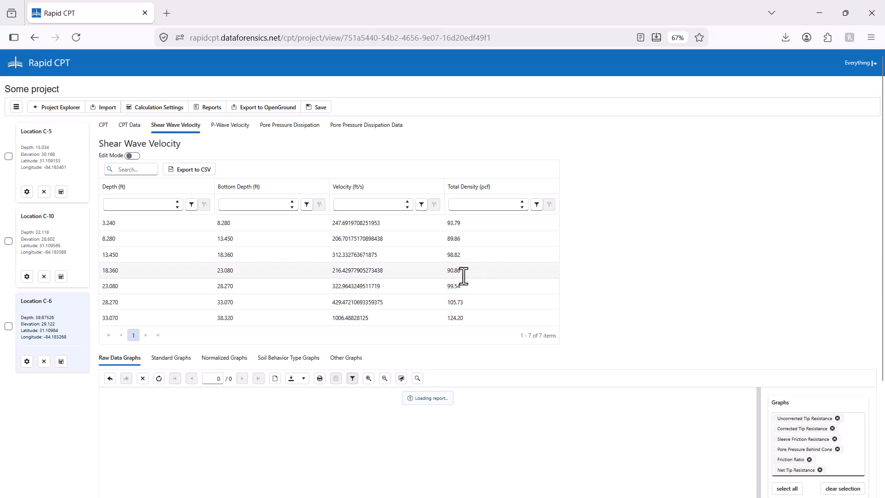
click(233, 131)
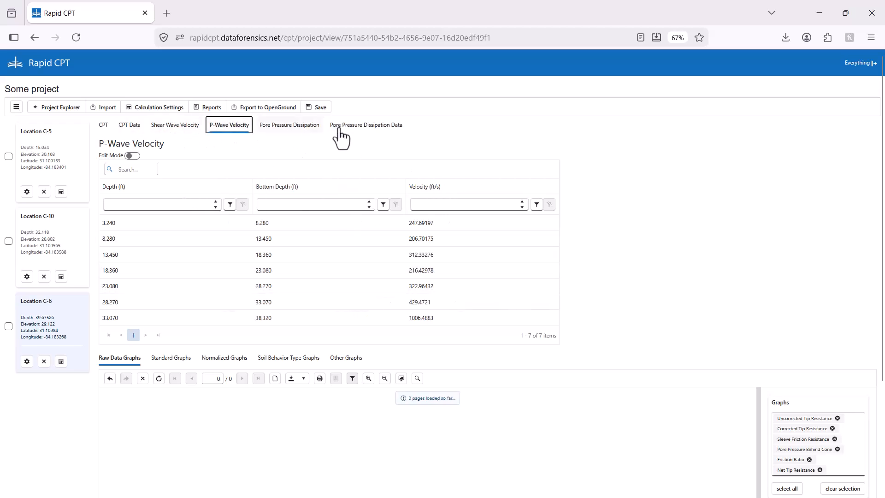
Examine the pore pressure dissipation tests of locations C-5 and C-10, including C-10's readings at depths 22.469 and 32.118 ft
click(289, 129)
click(63, 166)
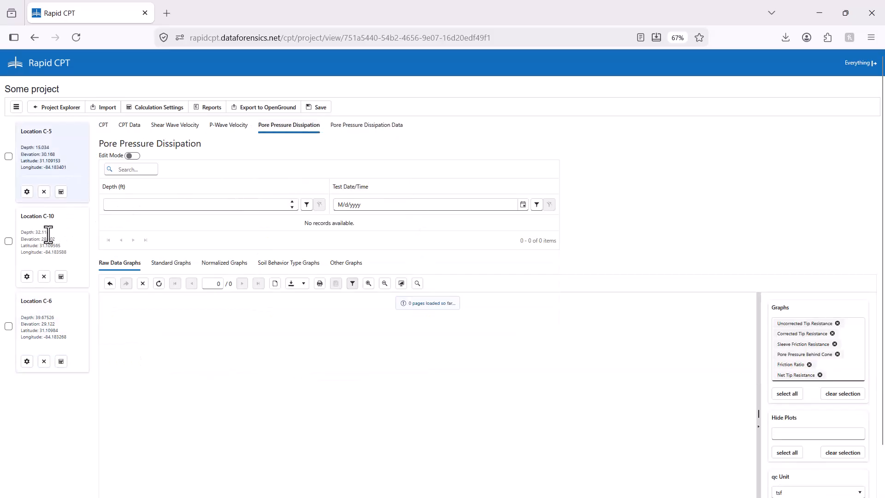
click(71, 233)
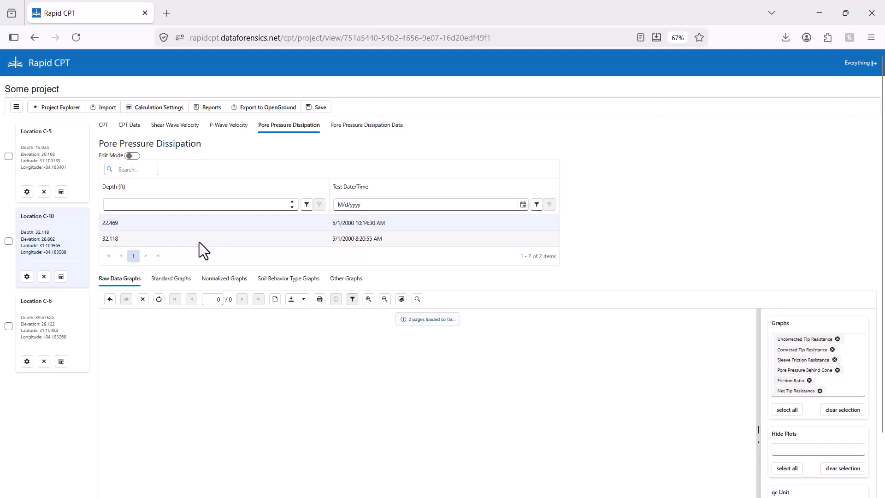
click(374, 131)
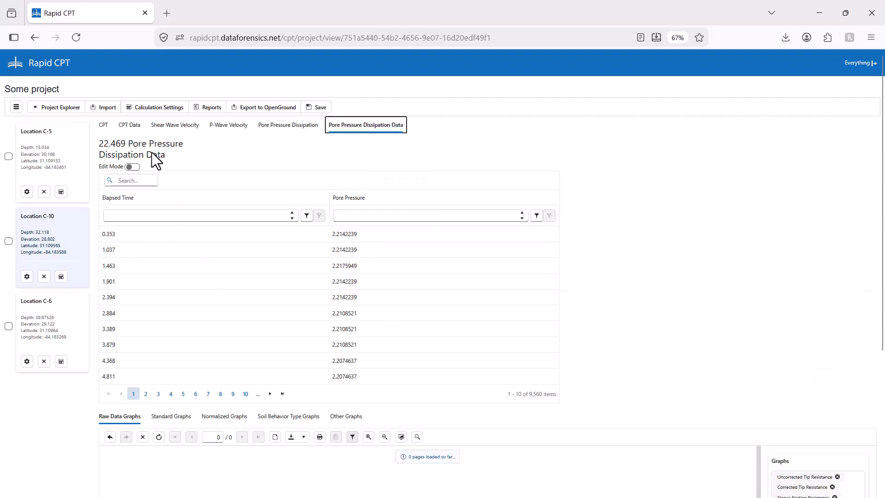
click(296, 130)
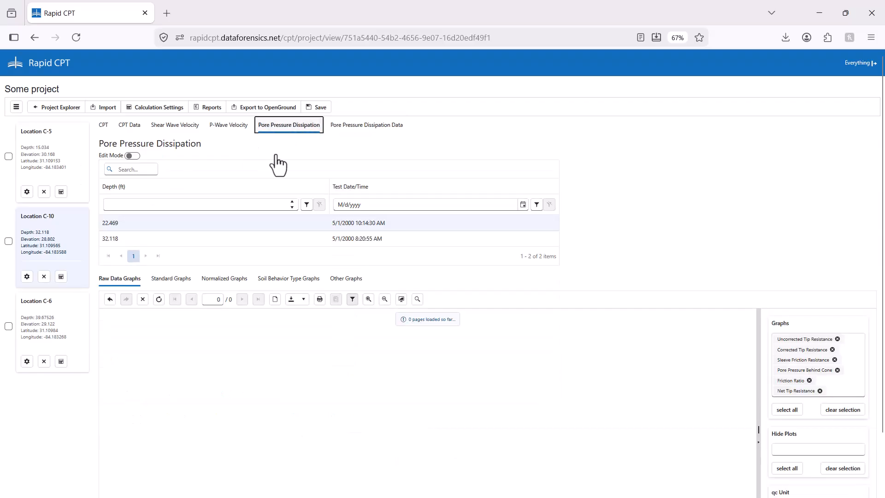
click(202, 237)
click(367, 125)
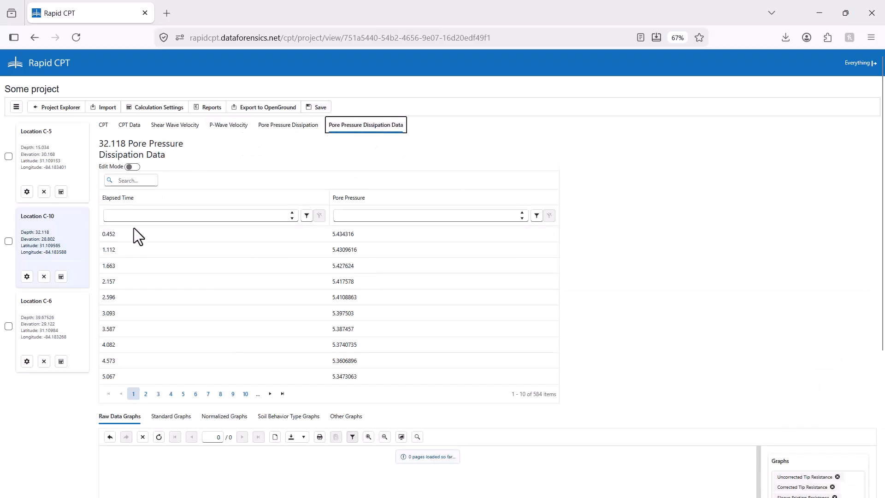
Start exporting the project to OpenGround and choose DataForensics as the target instance
click(261, 109)
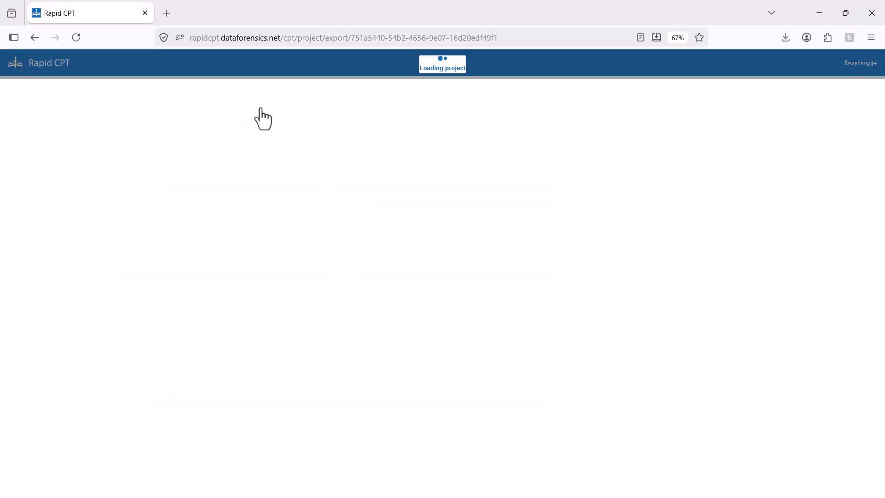
click(56, 169)
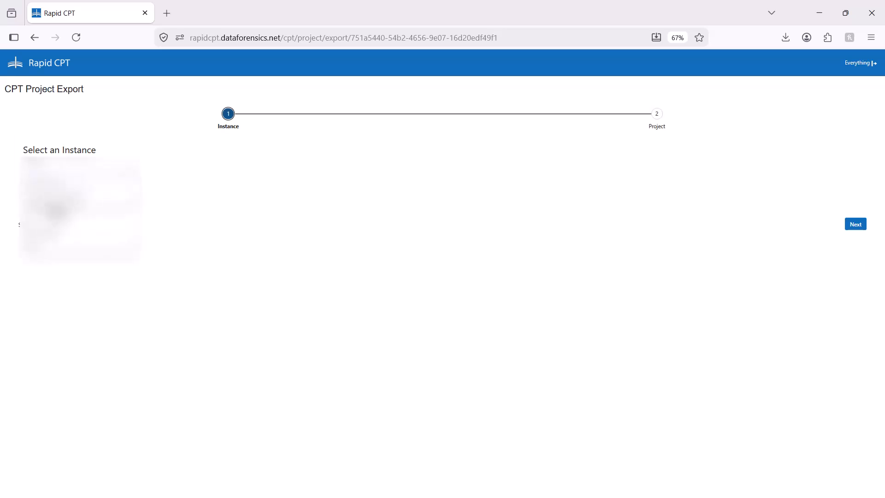
click(55, 193)
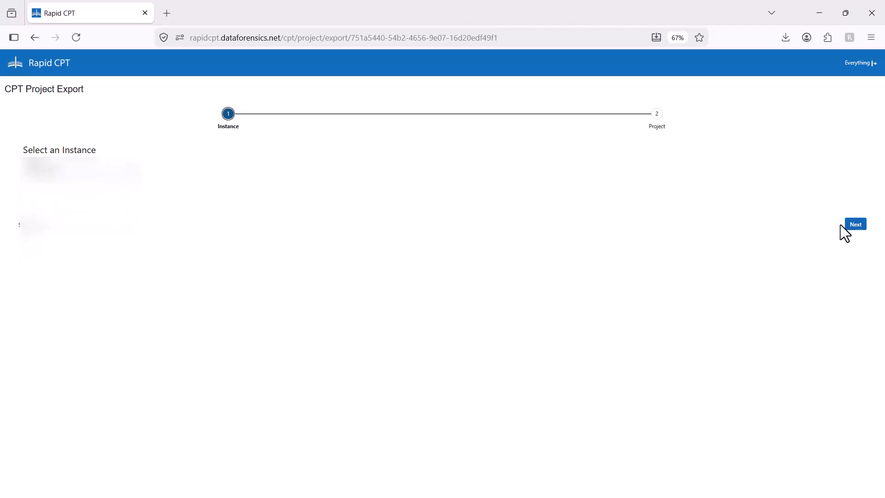
click(856, 225)
Filter the project IDs by 202604, choose 20260420 - RAPID CPT as target, and export with the Dataforensics Standard map
click(85, 182)
text(202605)
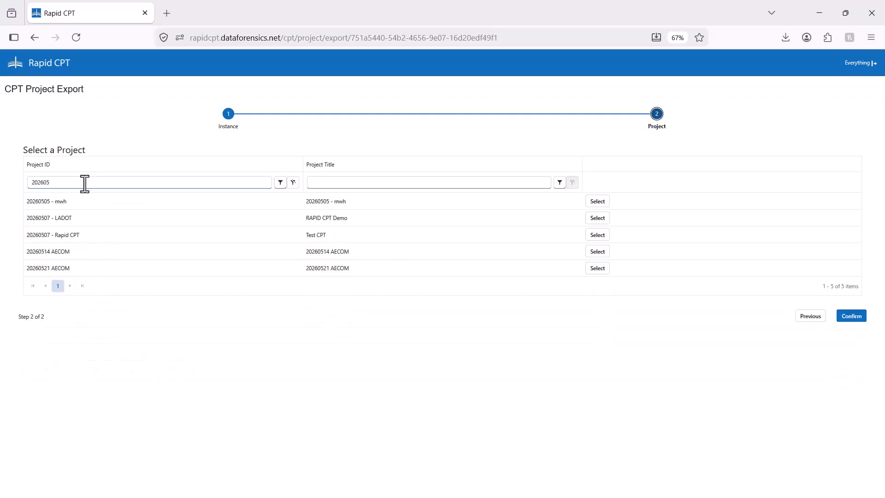
key(BackSpace)
text(4)
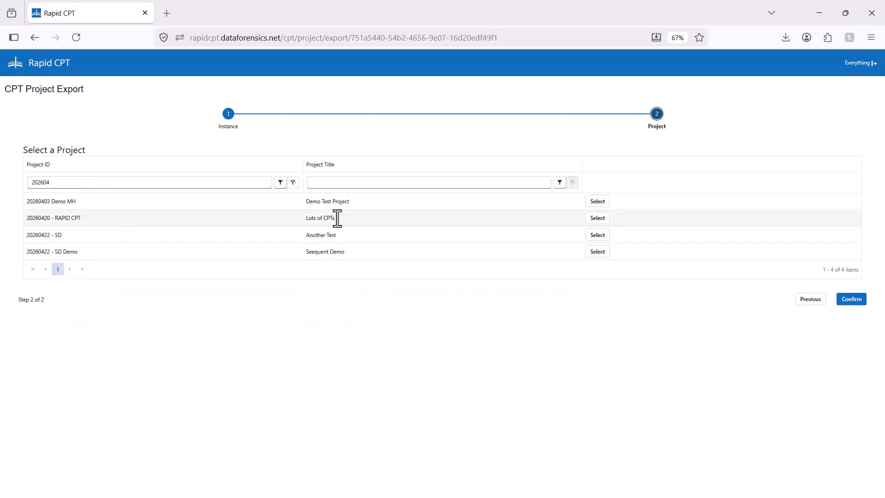
click(597, 218)
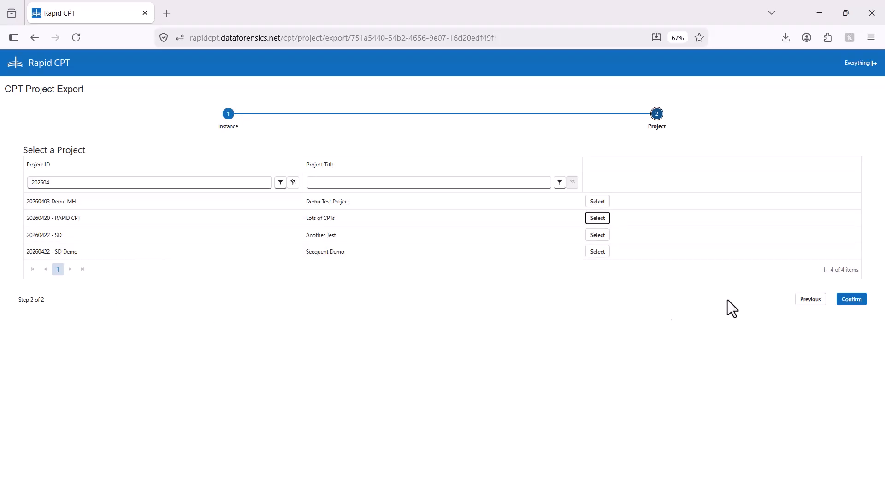
click(850, 300)
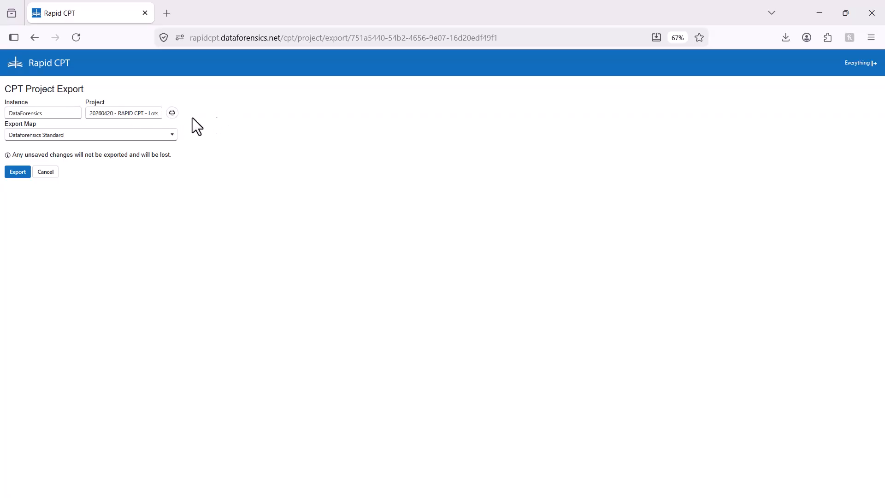
click(12, 174)
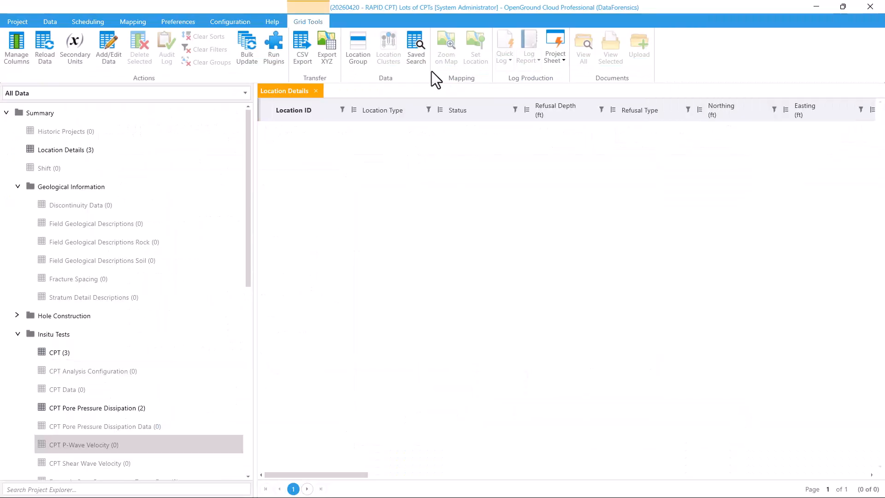
Check the upload status in Rapid CPT, then switch to OpenGround and reload the Location Details data
click(820, 6)
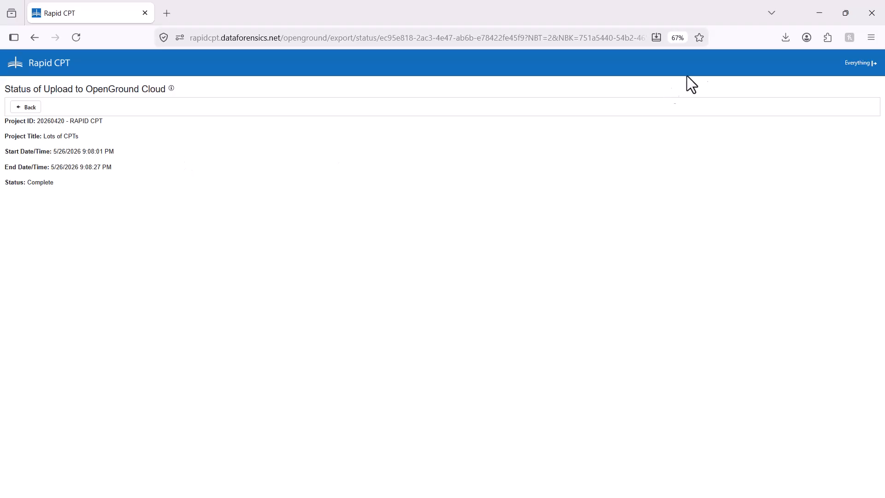
click(820, 13)
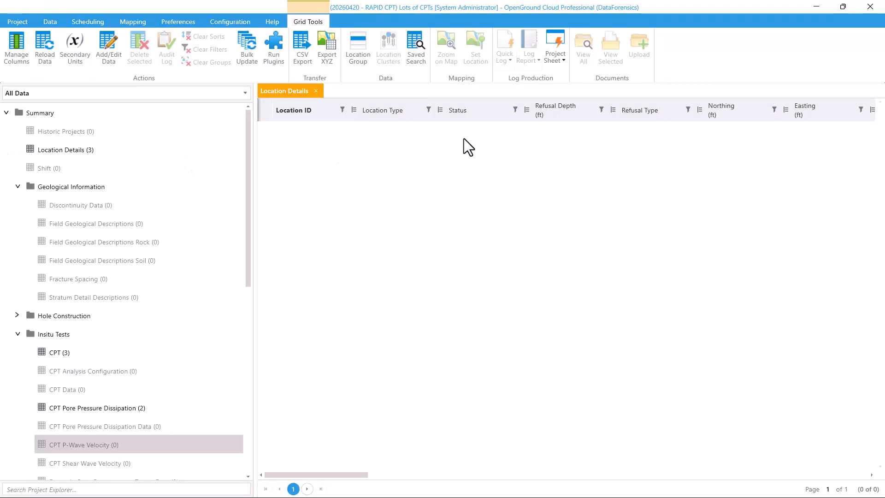
click(45, 46)
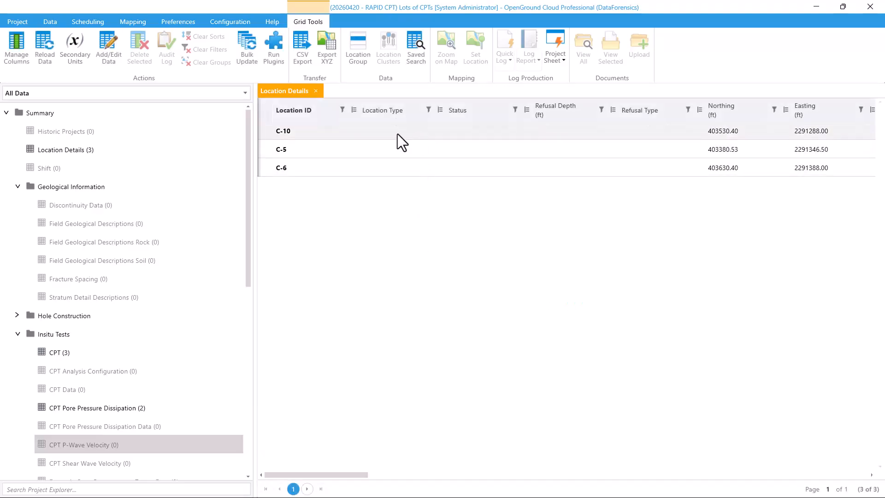
Bulk update the Location Type of all locations to SCP - Static cone penetrometer
click(397, 134)
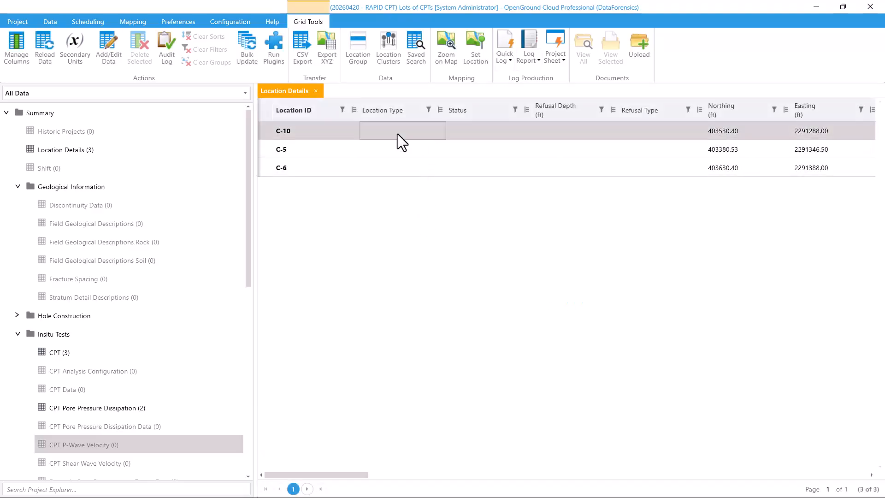
click(248, 48)
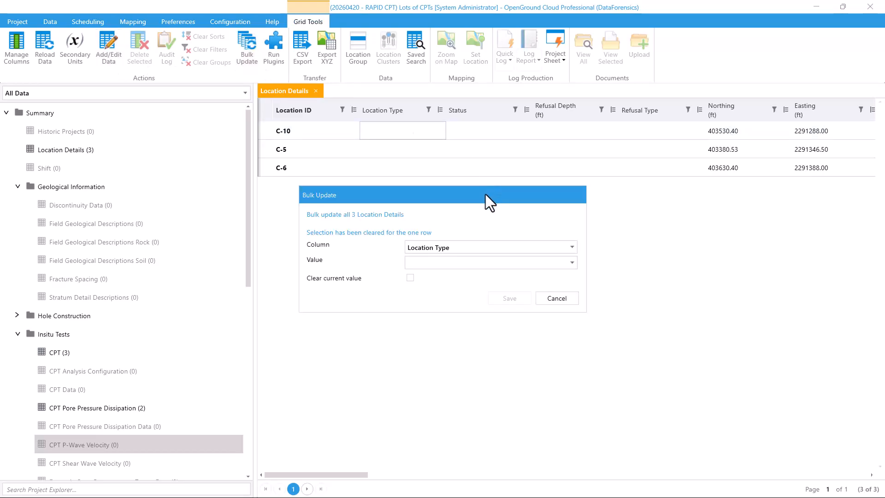
click(460, 264)
scroll(451, 359, down, 3)
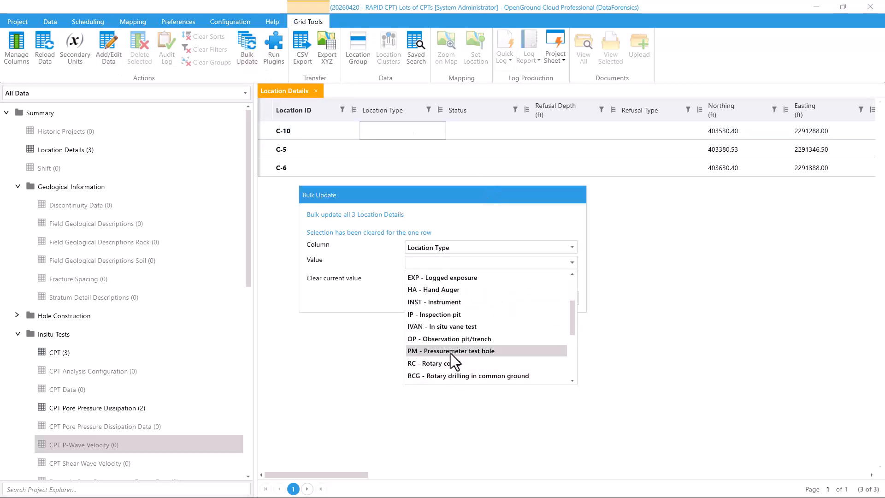
click(444, 364)
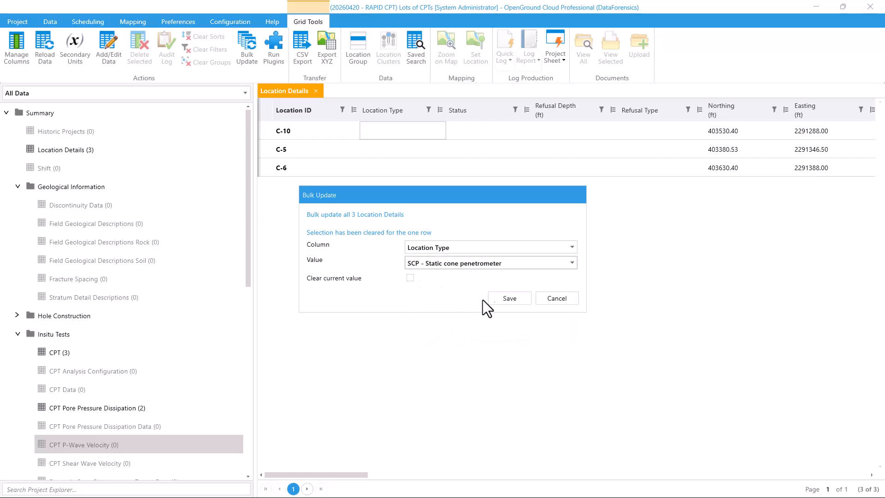
click(508, 297)
click(466, 272)
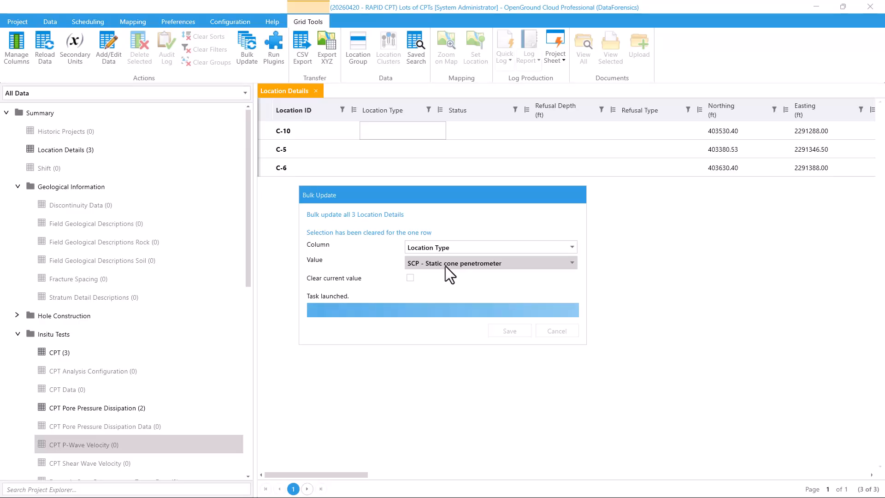
Open a quick log for location C-10
click(384, 133)
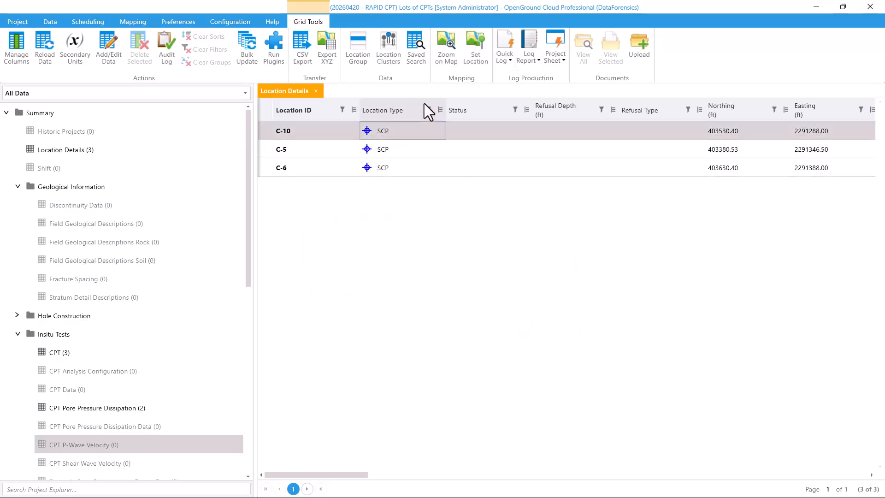
click(503, 56)
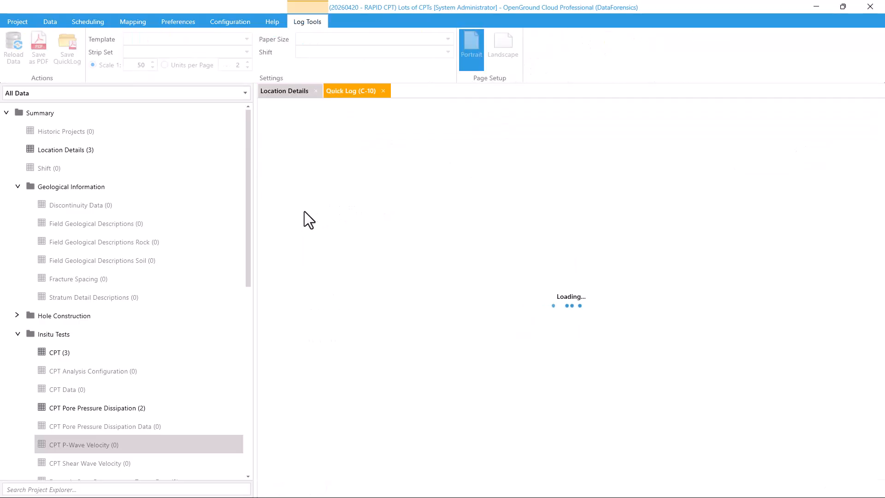